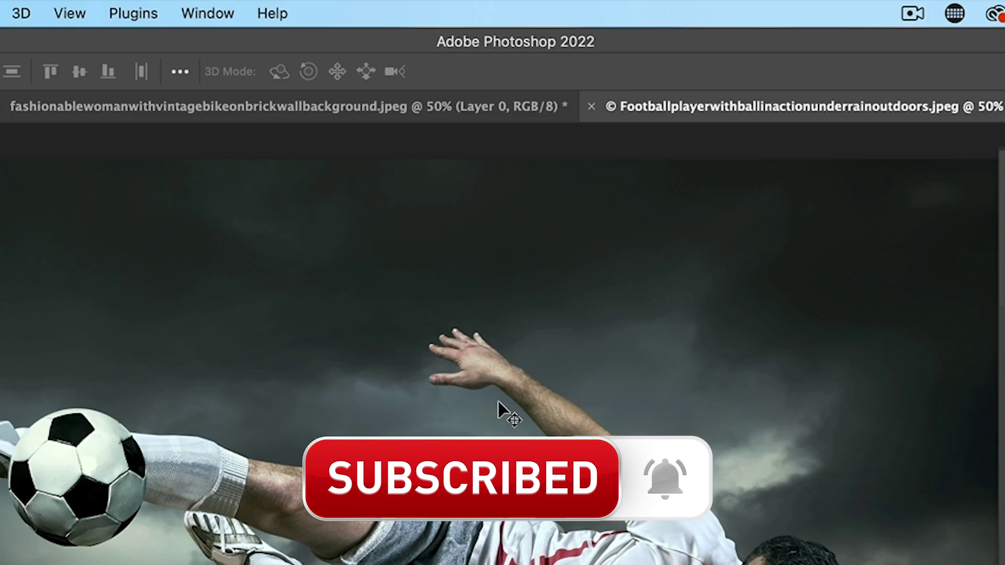
- Open the Make B/W background quick action from the Help menu's Hands-on Tutorials list
left_click(271, 15)
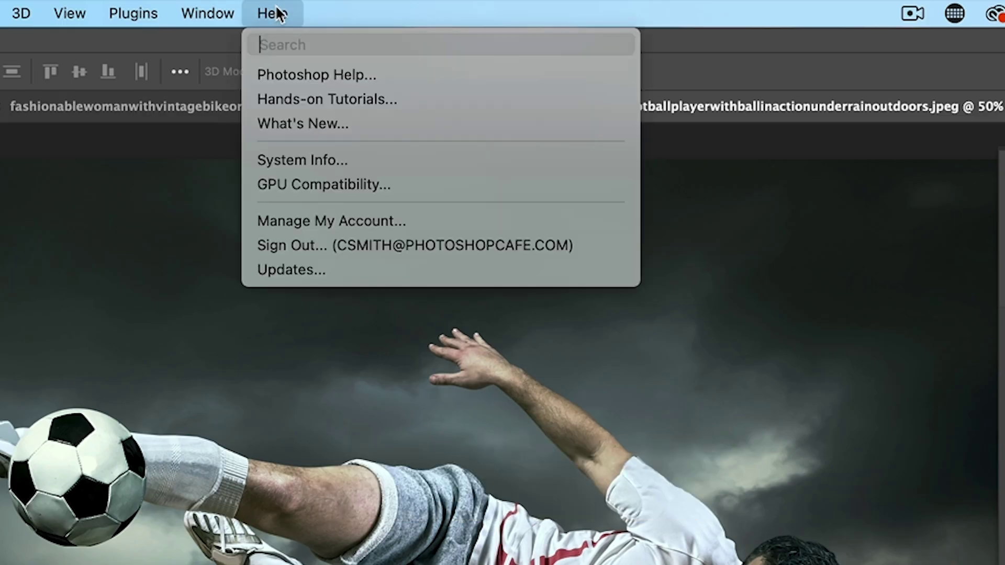
left_click(302, 97)
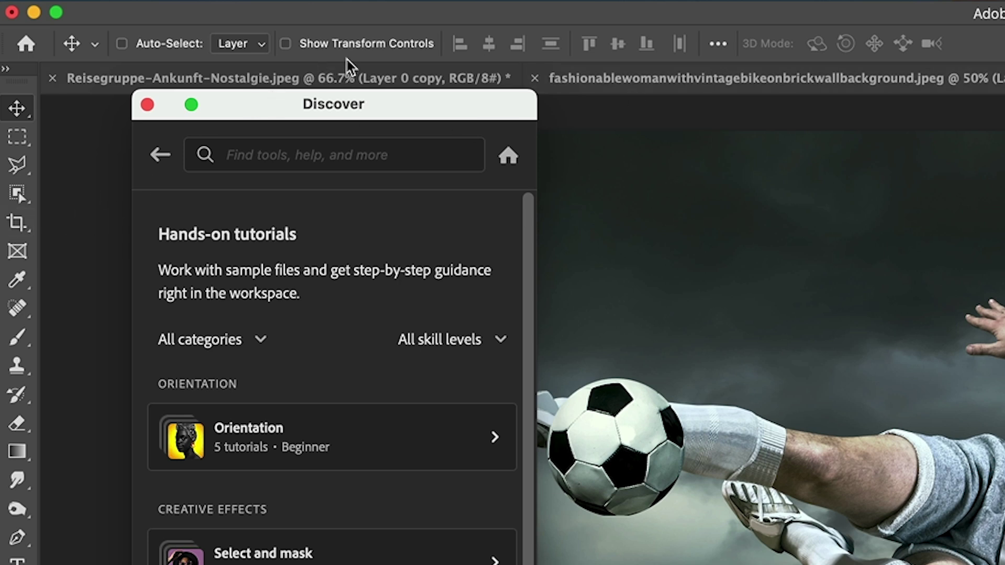
left_click(161, 156)
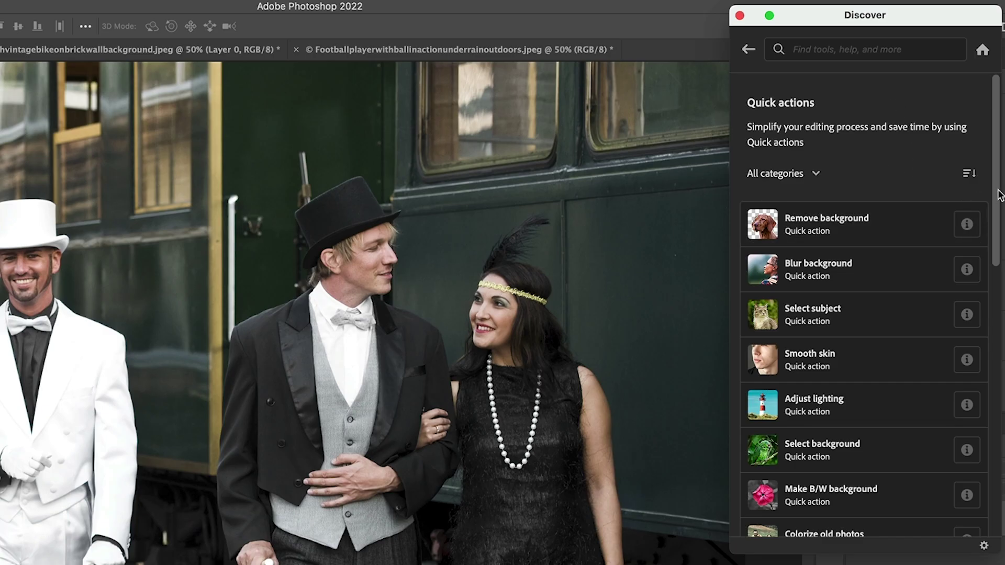
mouse_move(1000, 195)
left_mouse_down()
mouse_move(990, 375)
mouse_move(987, 210)
left_mouse_up()
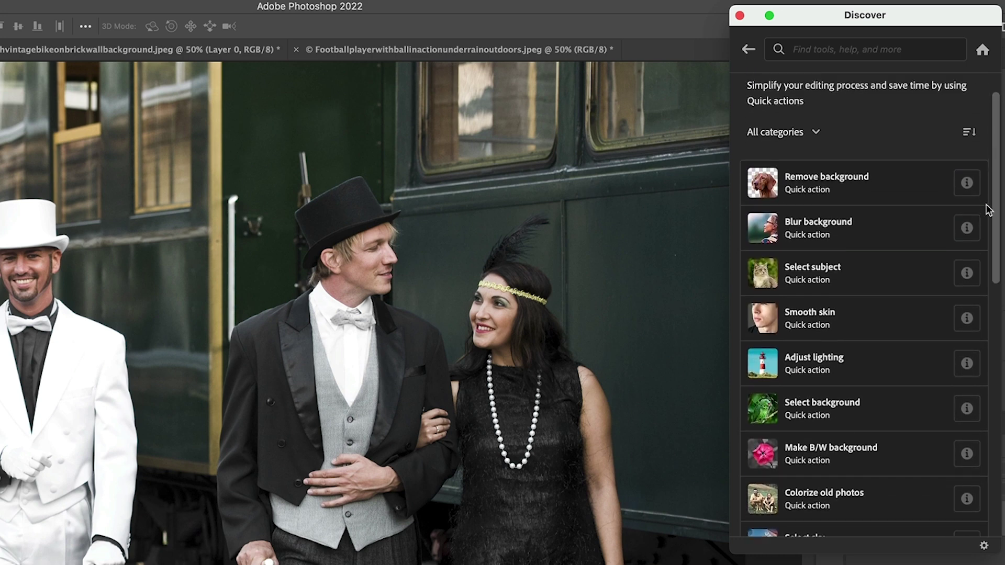
left_click(796, 150)
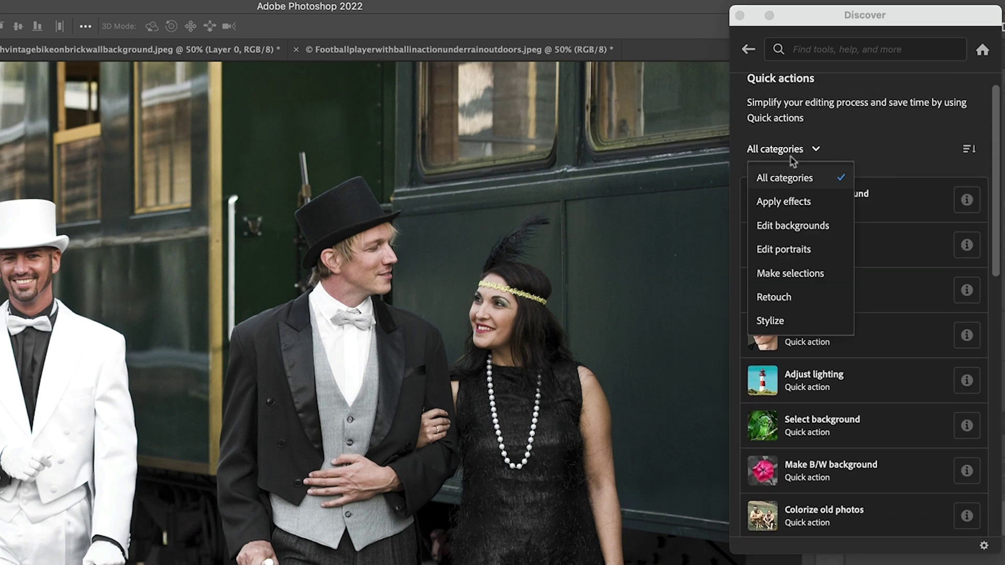
left_click(842, 151)
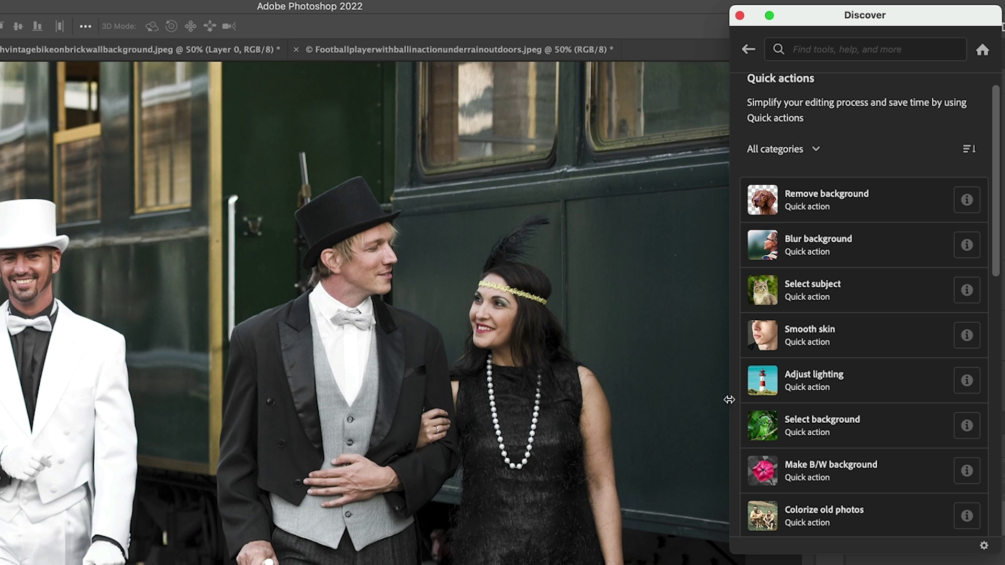
left_click(817, 464)
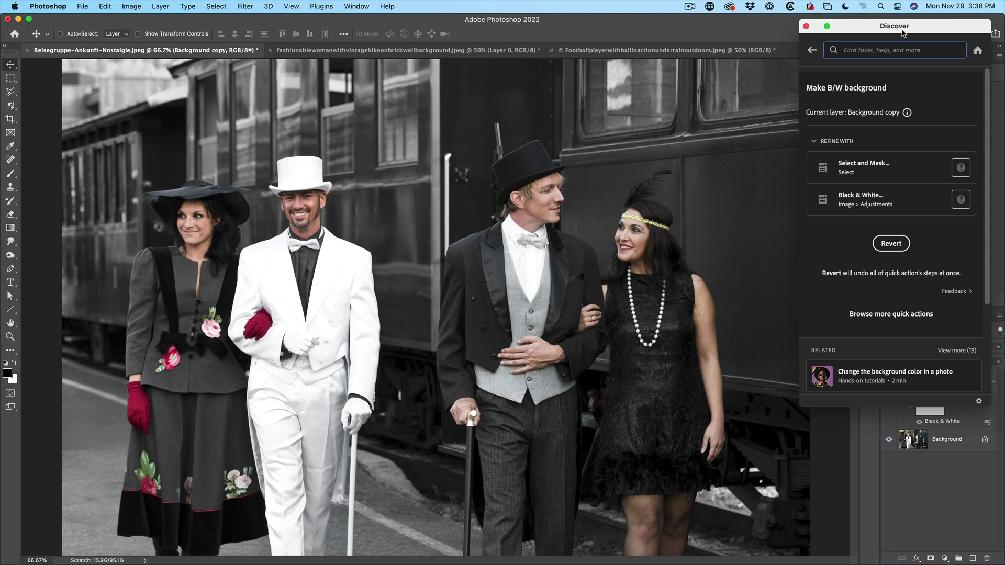
- Adjust the Reds slider of the train background's Black & White refinement, then view the bicycle photo
left_click_drag(901, 33, 785, 24)
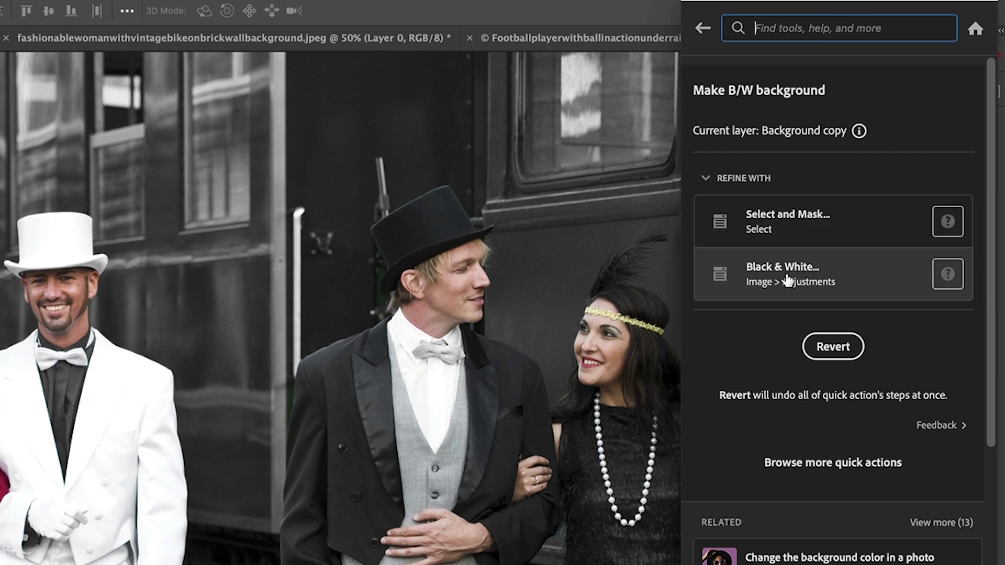
left_click(805, 279)
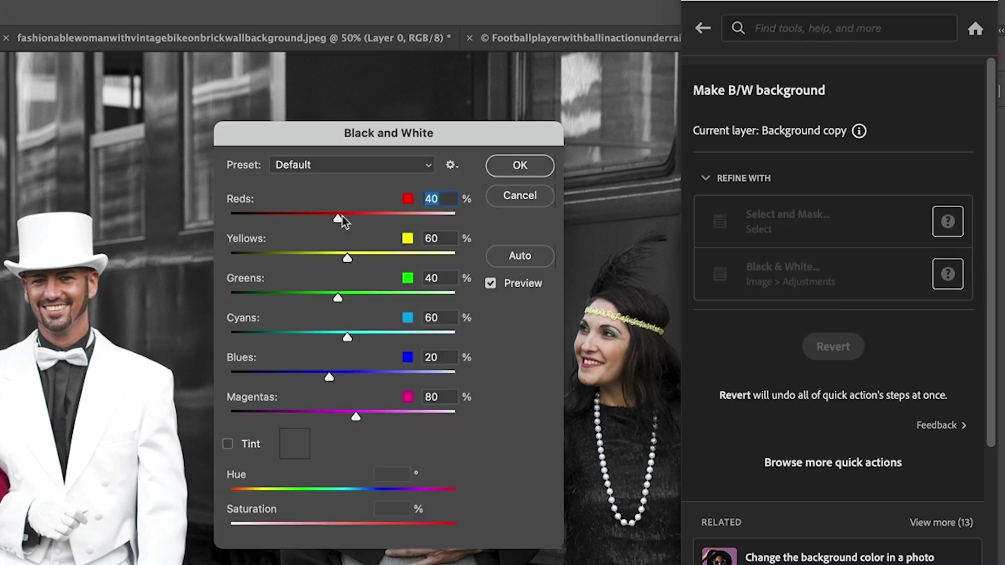
mouse_move(330, 218)
left_mouse_down()
mouse_move(291, 218)
mouse_move(401, 221)
left_mouse_up()
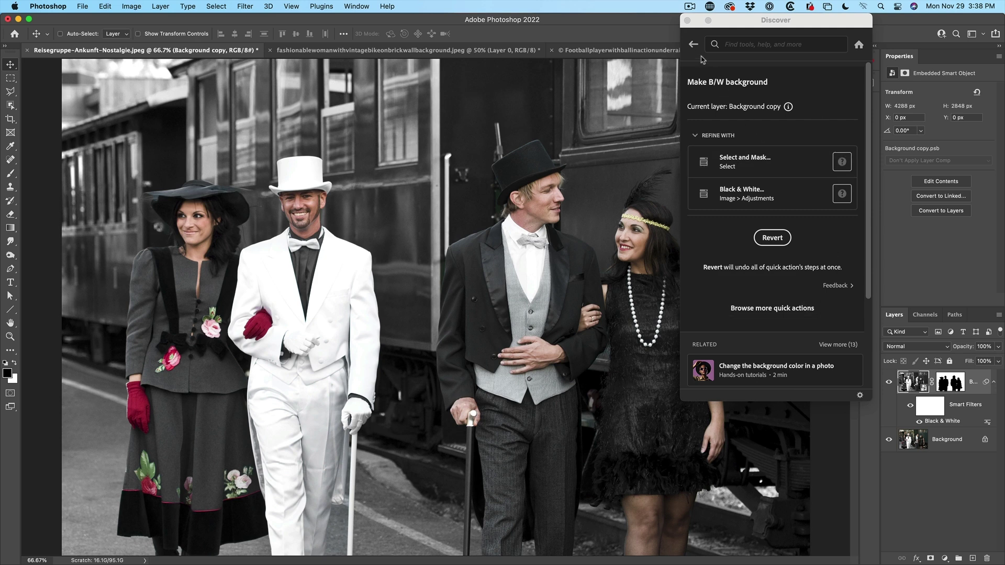
left_click(408, 51)
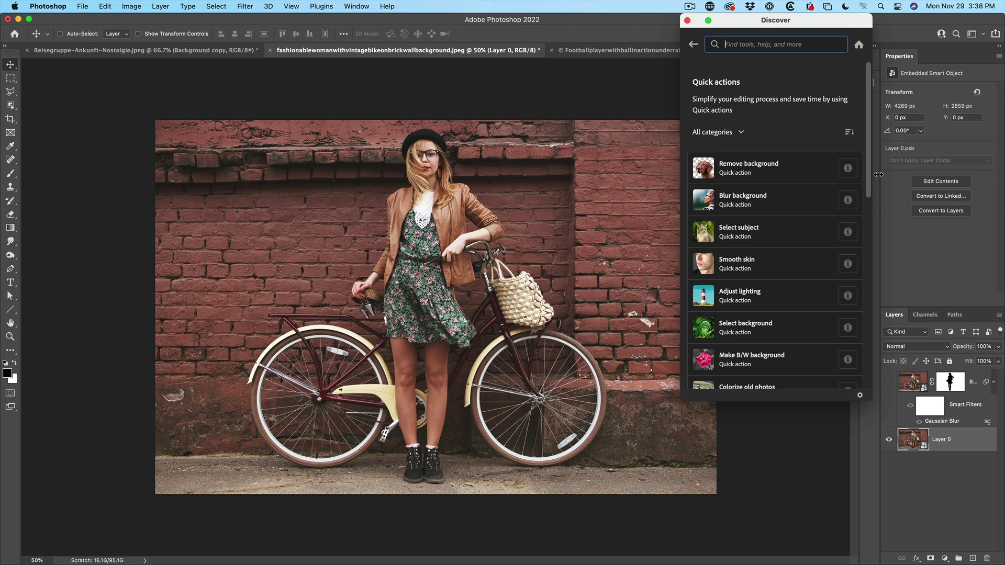
left_click_drag(870, 164, 867, 253)
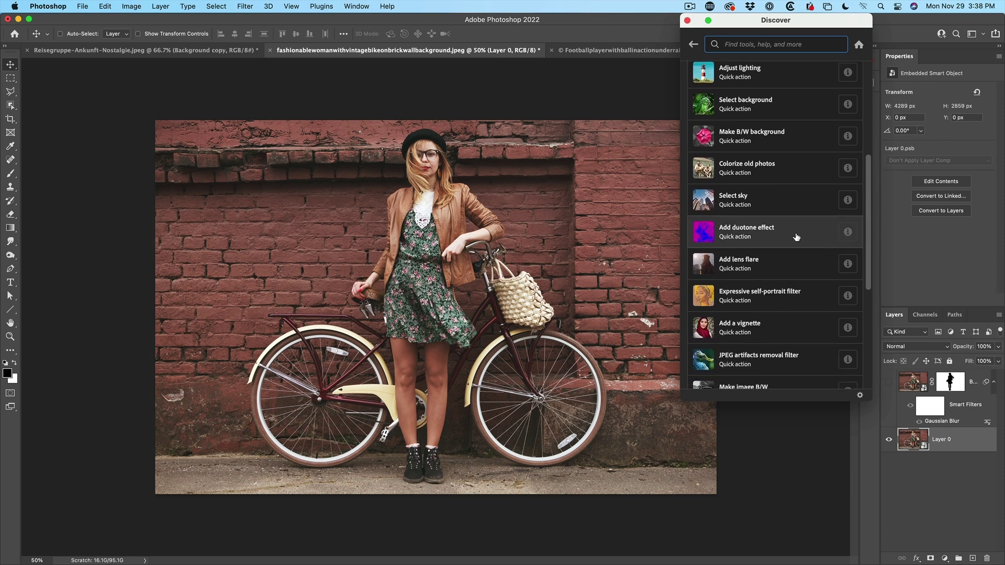
- Apply Add duotone to the bicycle photo and settle on a teal-and-deep-blue Blues gradient preset
left_click(796, 237)
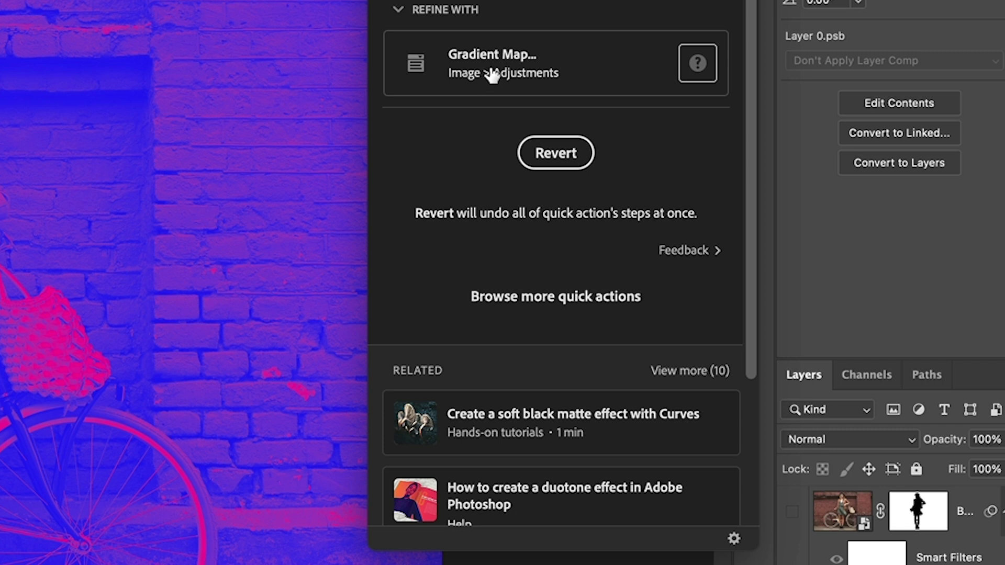
left_click(496, 73)
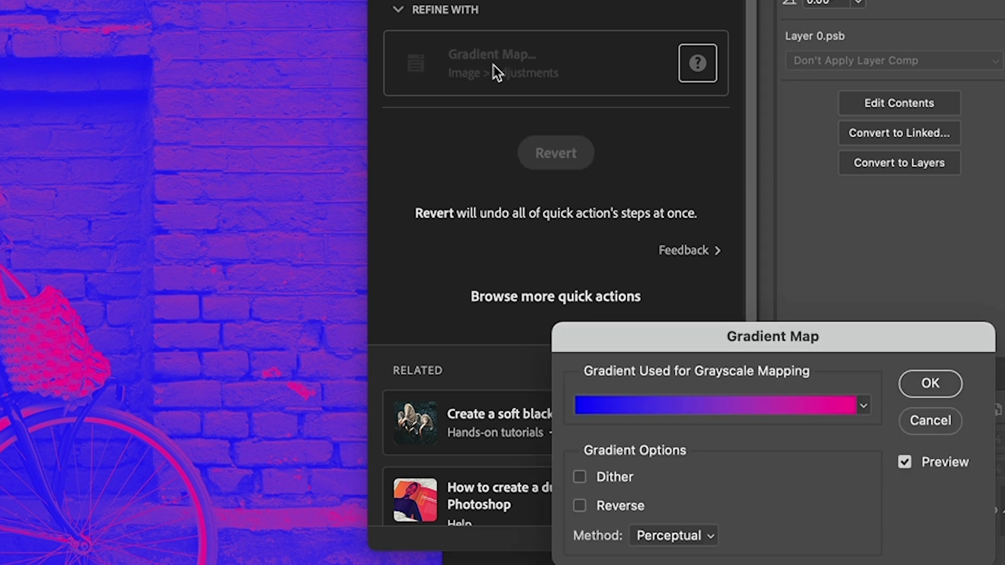
left_click(864, 407)
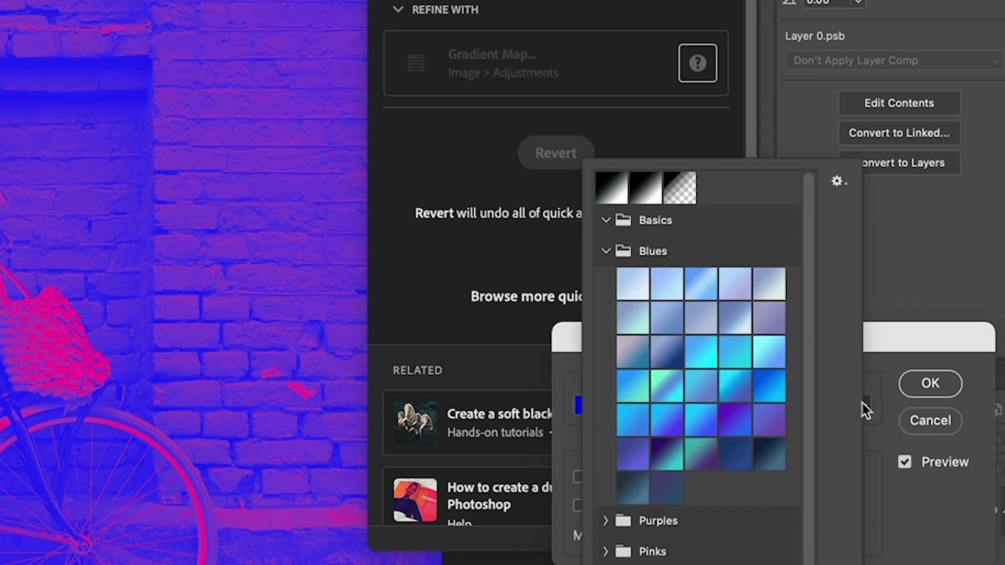
left_click(854, 483)
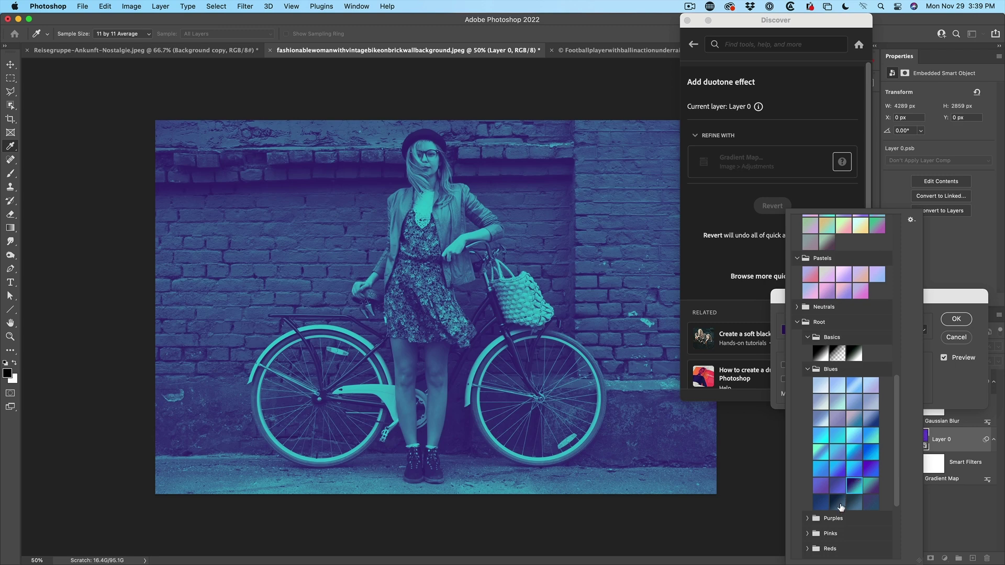
left_click(839, 503)
left_click(868, 499)
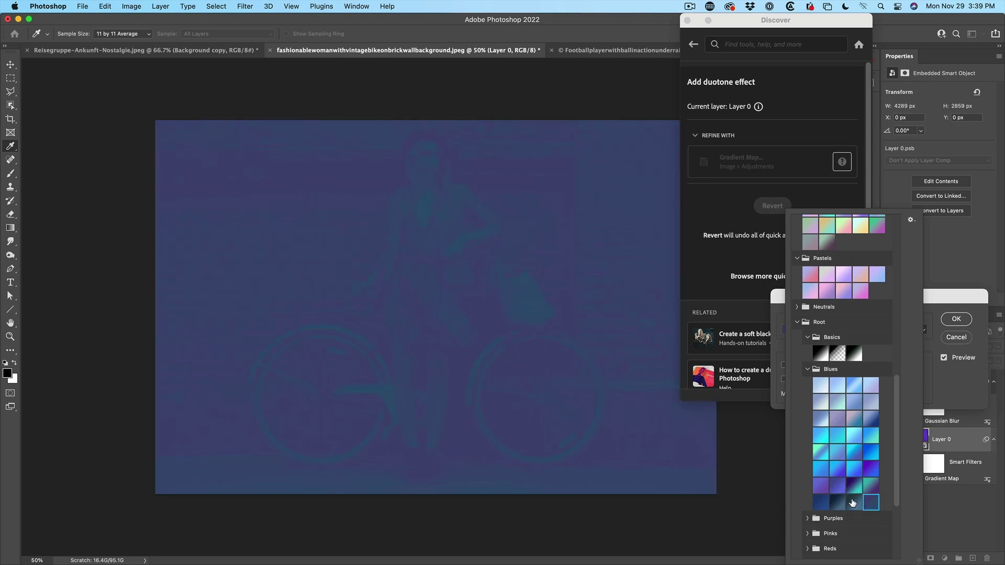
left_click(829, 504)
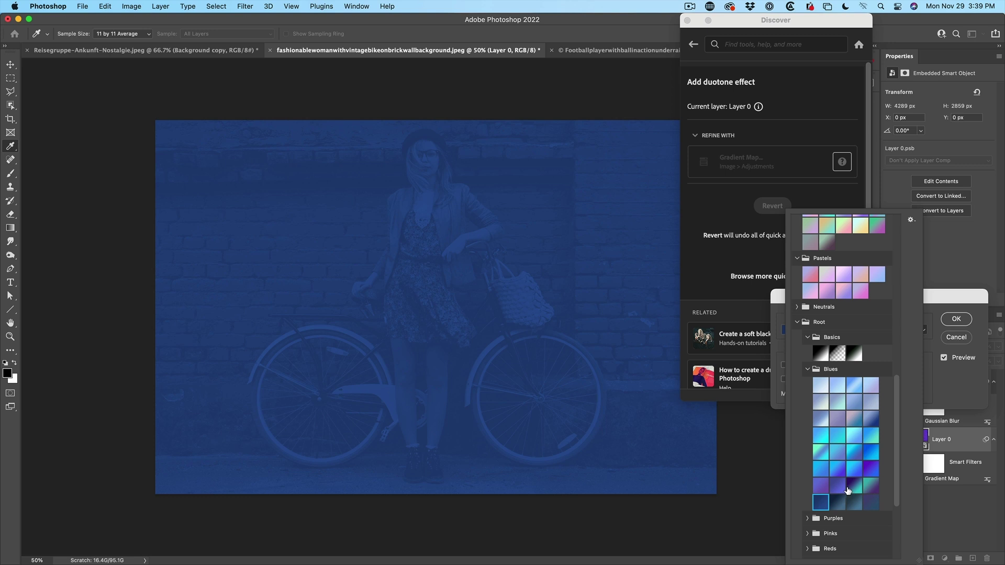
left_click(840, 488)
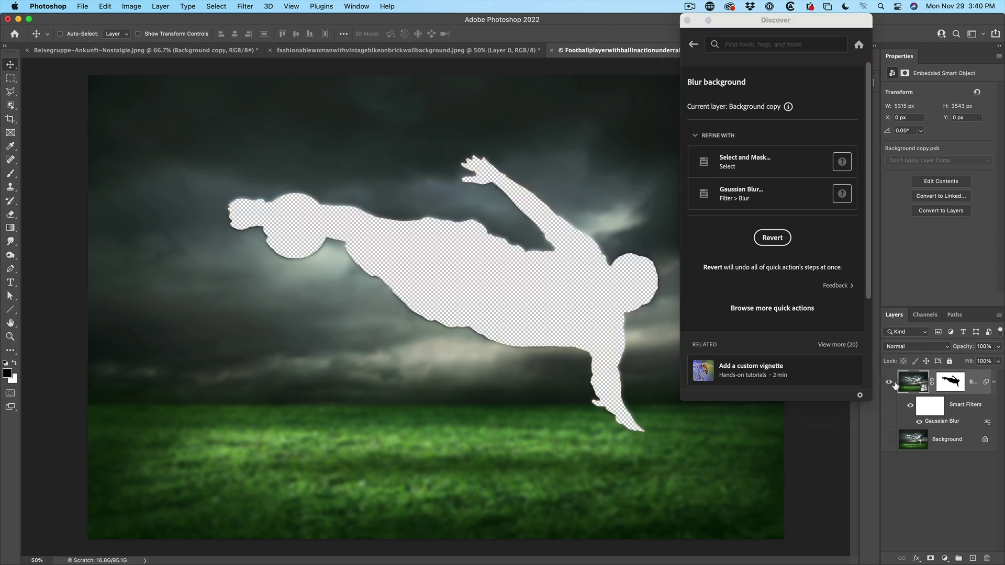
- Check the football photo's blur by toggling layer visibility, then delete the Background copy layer
left_click(890, 437)
left_click(890, 440)
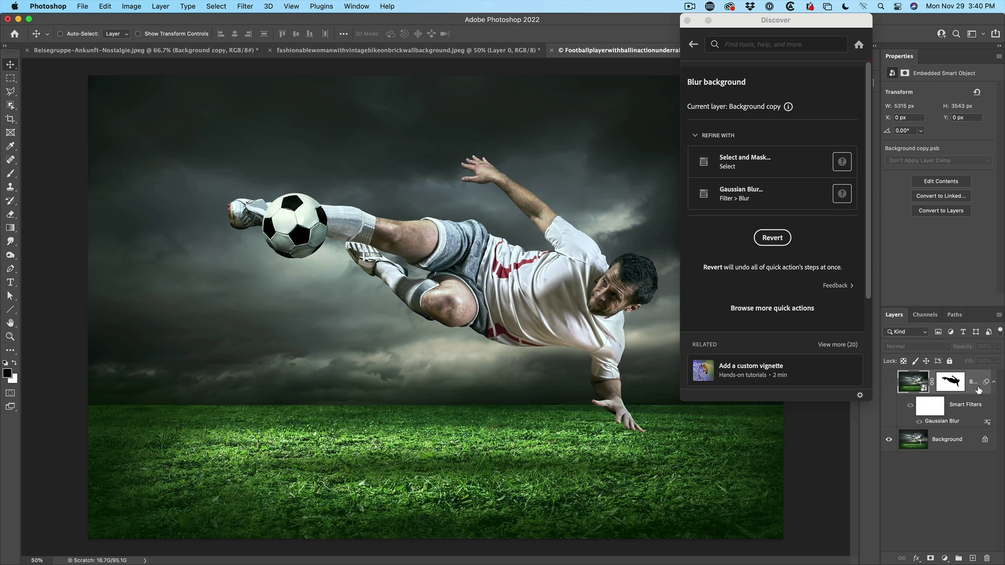
mouse_move(920, 383)
left_mouse_down()
mouse_move(971, 555)
mouse_move(986, 557)
left_mouse_up()
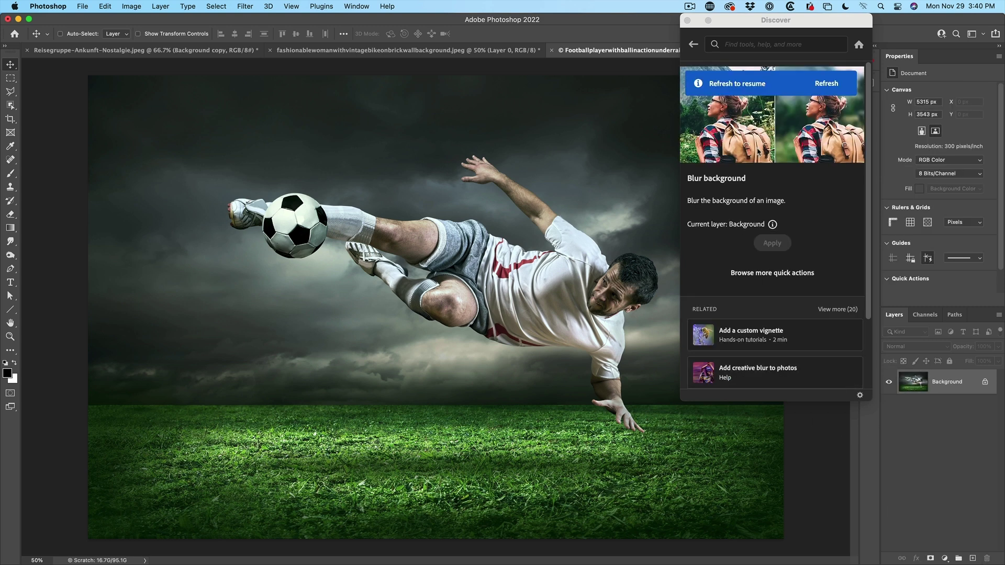
left_click(693, 45)
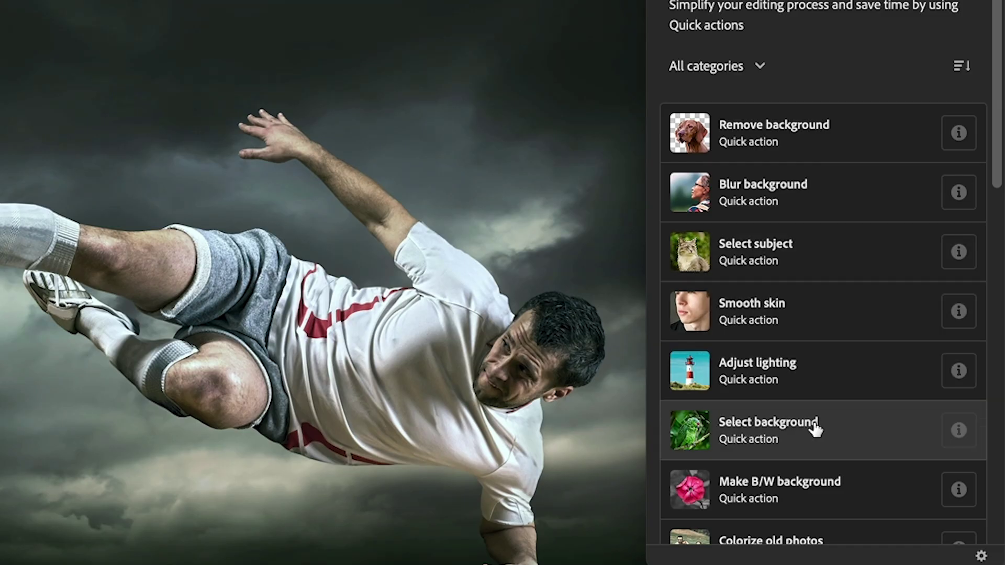
- Select the football photo's background, copy it to Layer 1, and load that layer's selection
left_click(815, 428)
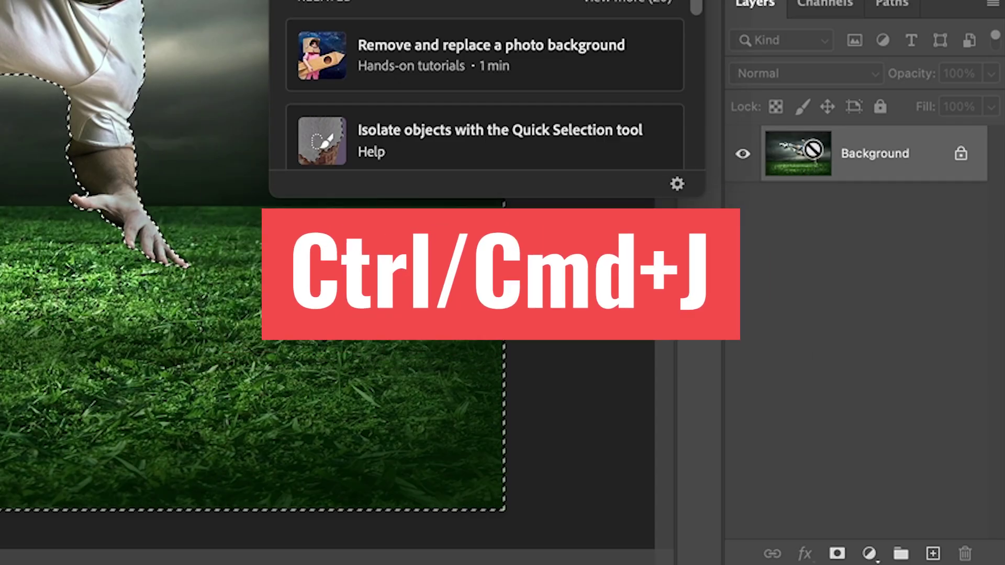
key("super+j")
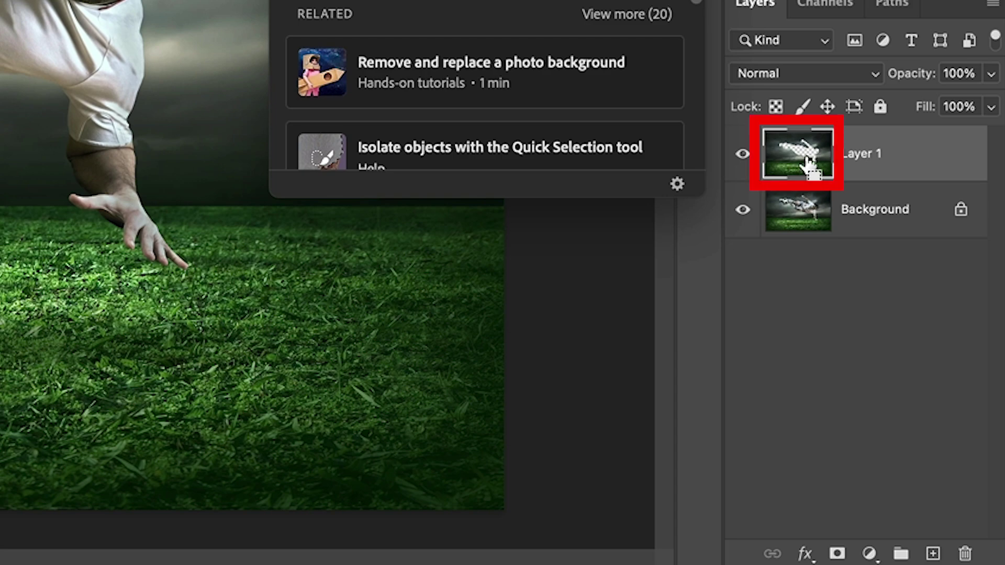
left_click(811, 161, "ctrl")
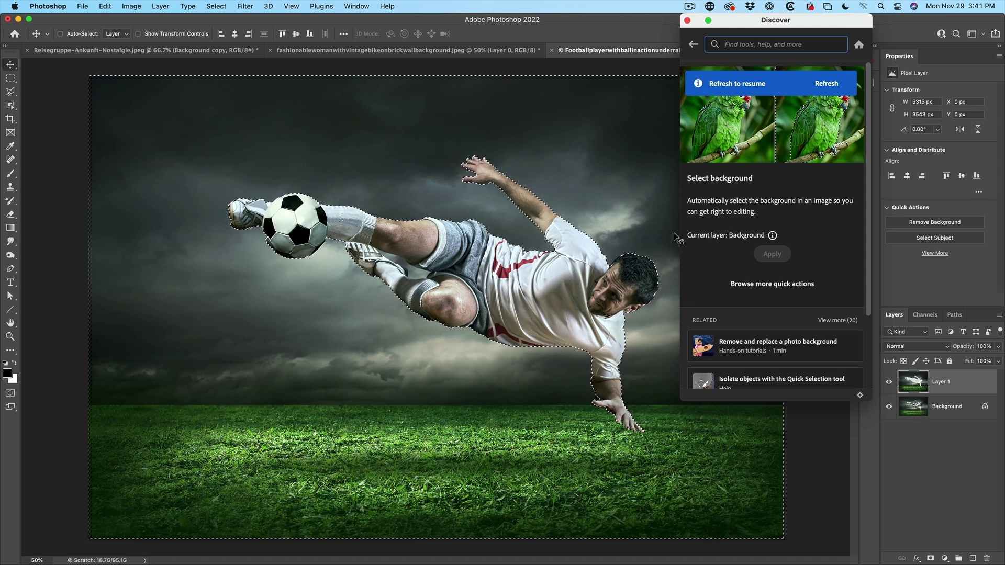
left_click(244, 5)
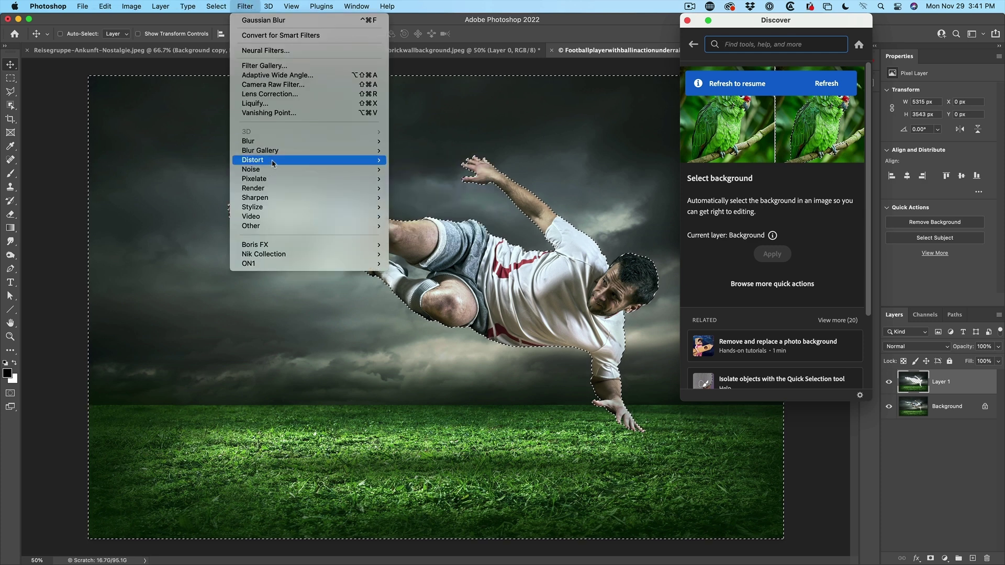
mouse_move(307, 141)
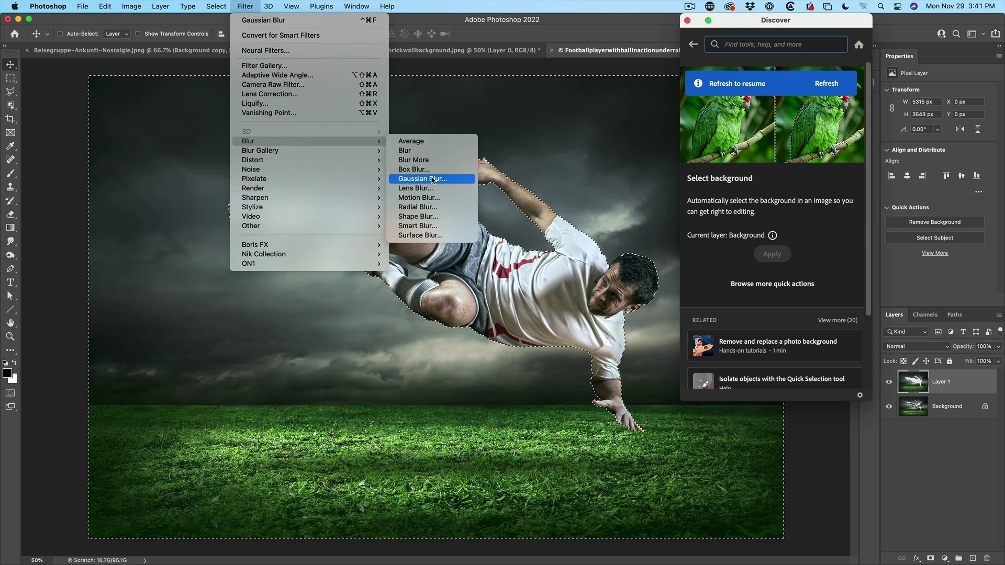
- Apply a light Gaussian Blur to the copied sky-and-grass layer around the player
left_click(432, 180)
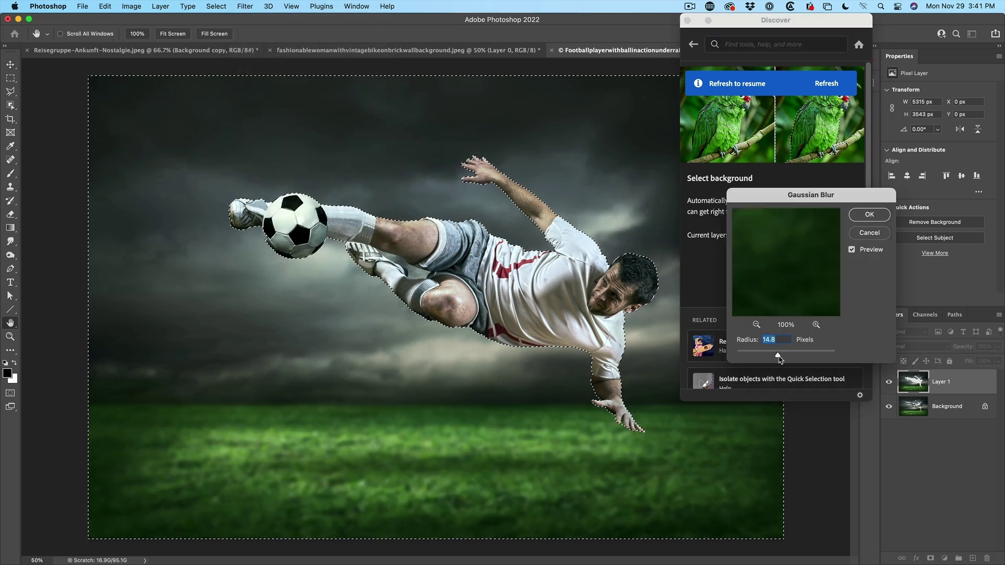
mouse_move(812, 362)
left_mouse_down()
mouse_move(758, 356)
mouse_move(773, 355)
left_mouse_up()
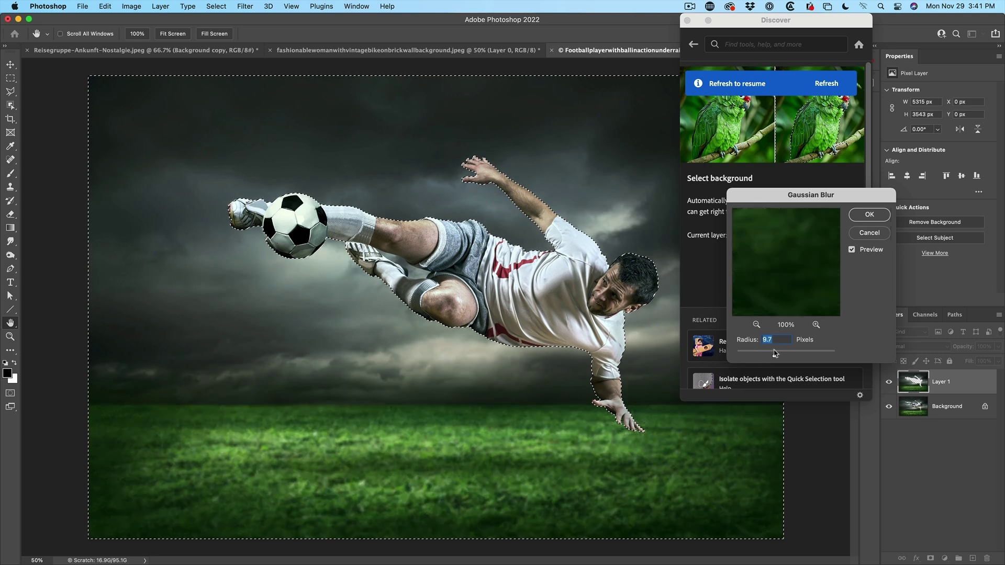
left_click(870, 215)
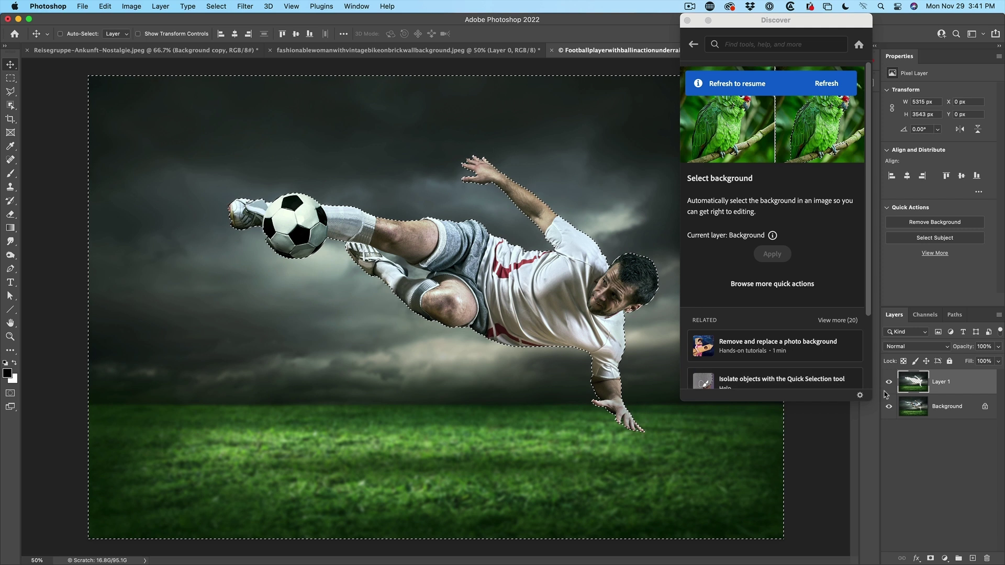